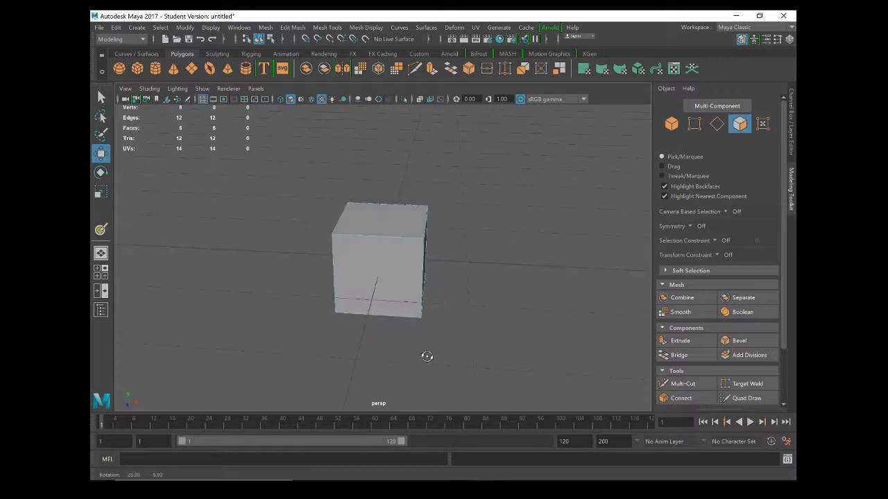
{"action": "left_click_drag", "start_coordinate": [457, 301], "coordinate": [423, 303], "text": "alt"}
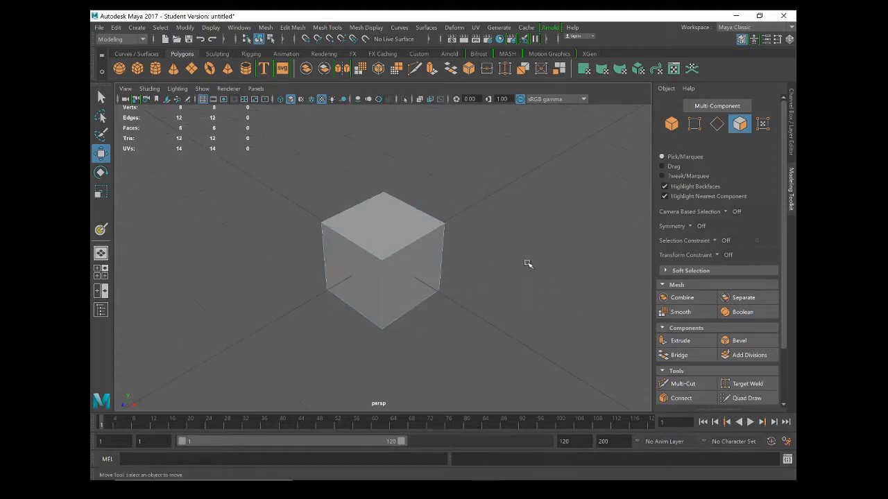
{"action": "left_click_drag", "start_coordinate": [392, 292], "coordinate": [353, 293], "text": "alt"}
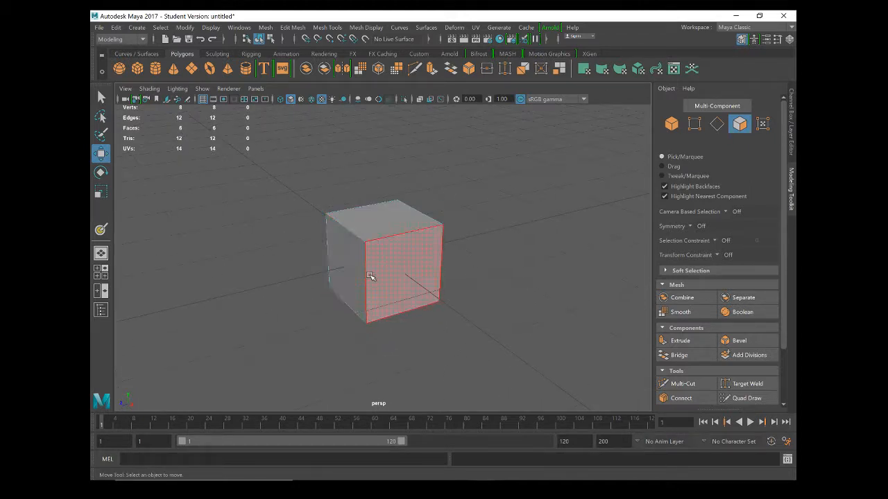
{"action": "mouse_move", "coordinate": [370, 276]}
{"action": "left_mouse_down", "text": "alt"}
{"action": "mouse_move", "coordinate": [392, 274]}
{"action": "mouse_move", "coordinate": [371, 276]}
{"action": "left_mouse_up", "text": "alt"}
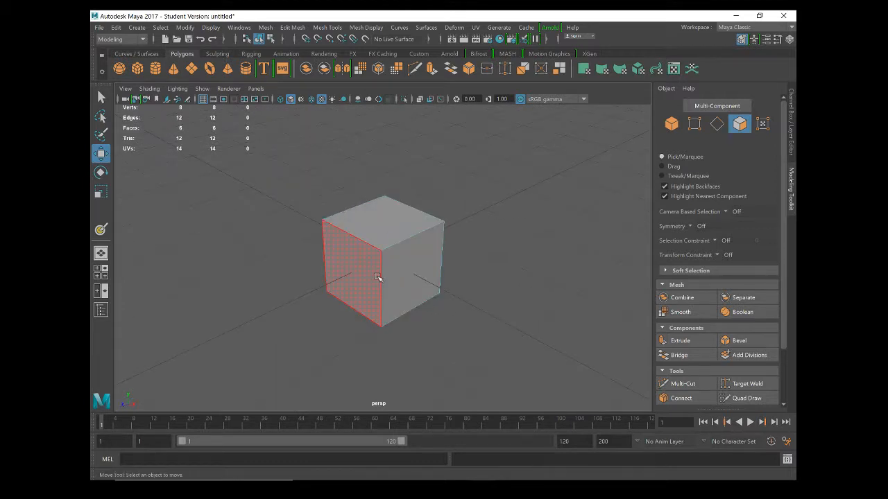
{"action": "mouse_move", "coordinate": [388, 333]}
{"action": "left_mouse_down", "text": "alt"}
{"action": "mouse_move", "coordinate": [414, 327]}
{"action": "mouse_move", "coordinate": [364, 334]}
{"action": "mouse_move", "coordinate": [384, 326]}
{"action": "left_mouse_up", "text": "alt"}
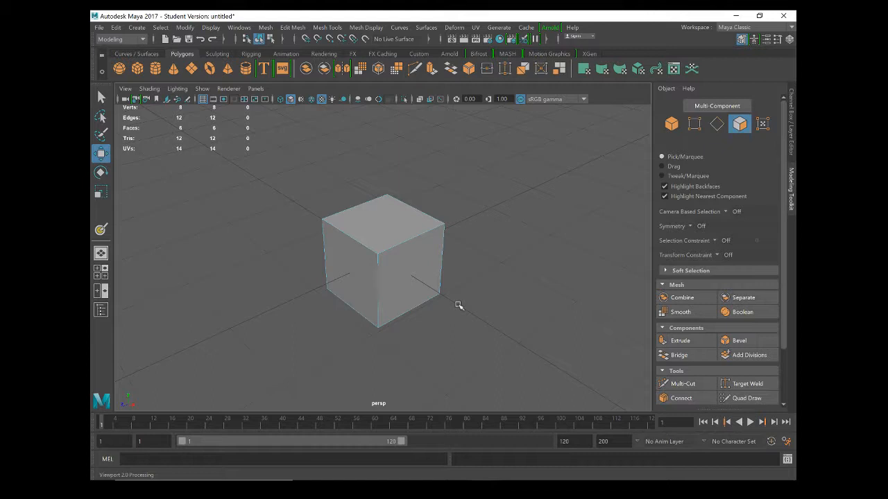
- Select the whole cube as an object and apply an Automatic UV projection to it
{"action": "left_click", "coordinate": [476, 28]}
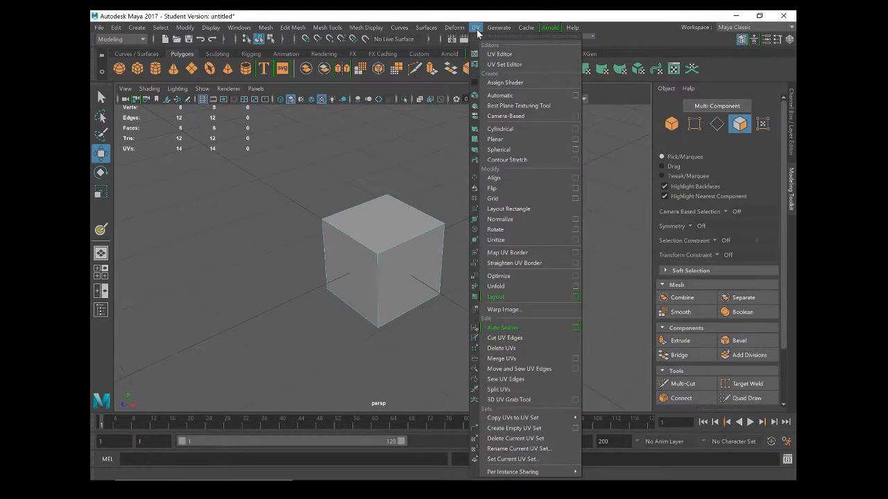
{"action": "left_click", "coordinate": [506, 97]}
{"action": "scroll", "coordinate": [430, 266], "scroll_direction": "down", "scroll_amount": 4}
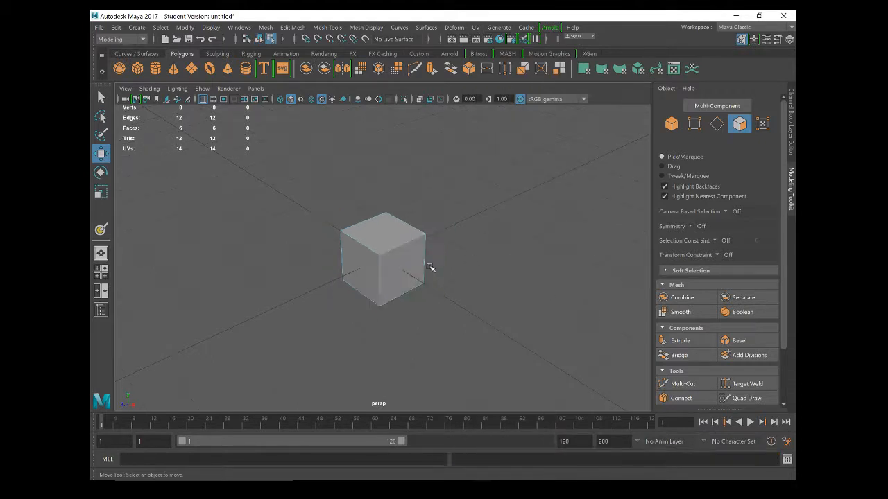
{"action": "right_click_drag", "start_coordinate": [382, 240], "coordinate": [433, 164]}
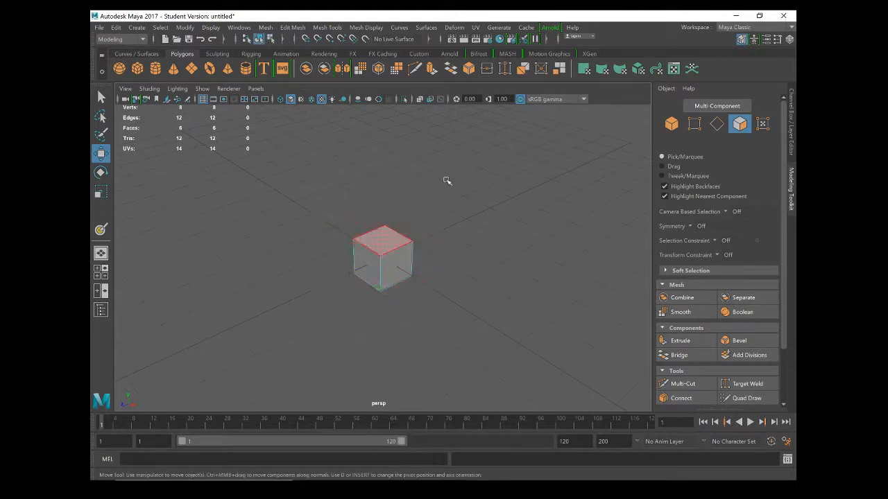
{"action": "left_click", "coordinate": [476, 28]}
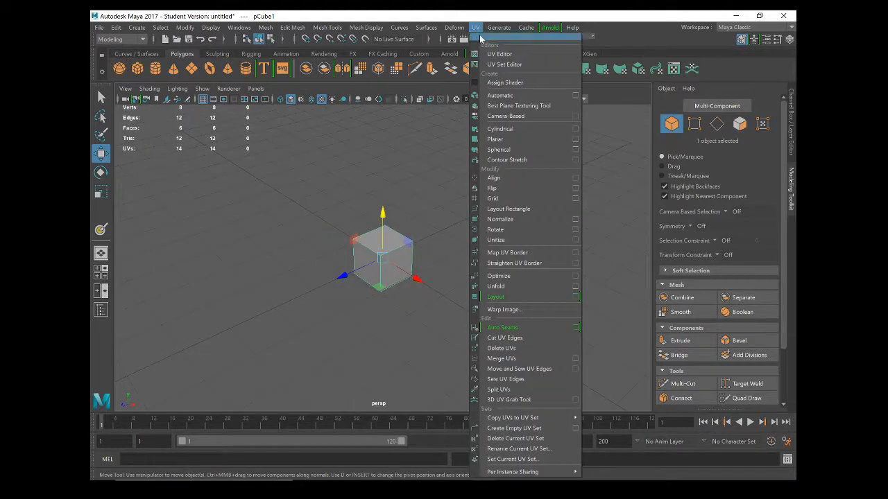
{"action": "left_click", "coordinate": [510, 97]}
{"action": "scroll", "coordinate": [394, 210], "scroll_direction": "up", "scroll_amount": 6}
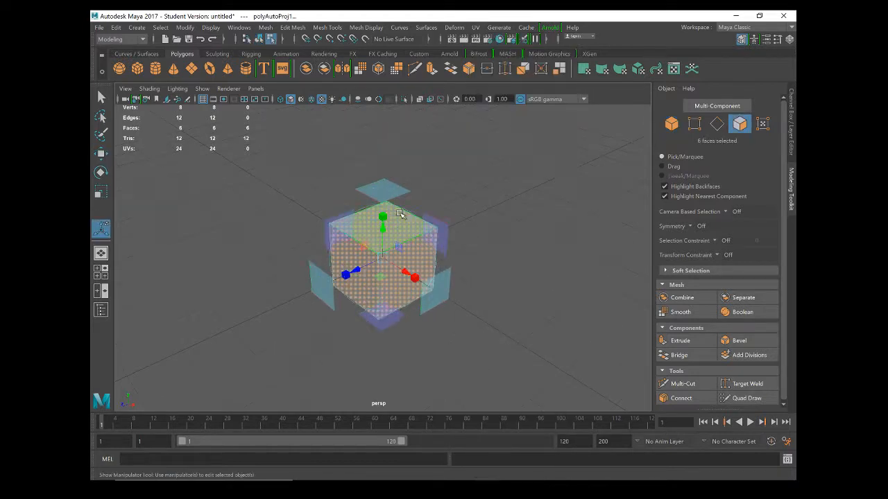
{"action": "left_click_drag", "start_coordinate": [379, 273], "coordinate": [359, 272], "text": "alt"}
{"action": "key", "text": "ctrl+z"}
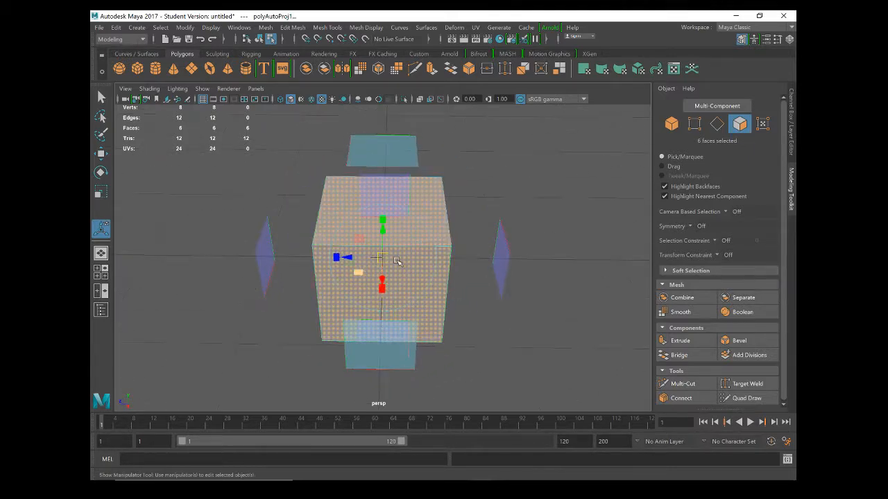
- Open the UV Editor and place it beside the cube so both can be seen together
{"action": "left_click", "coordinate": [476, 28]}
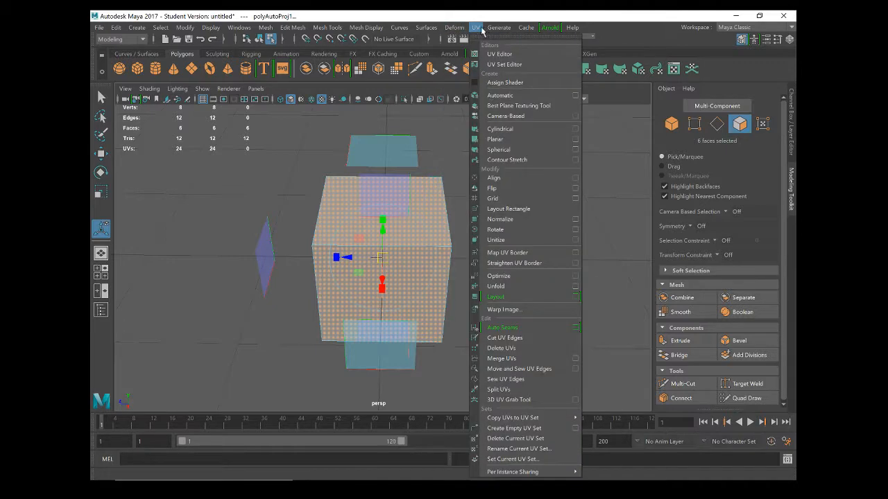
{"action": "left_click", "coordinate": [513, 55]}
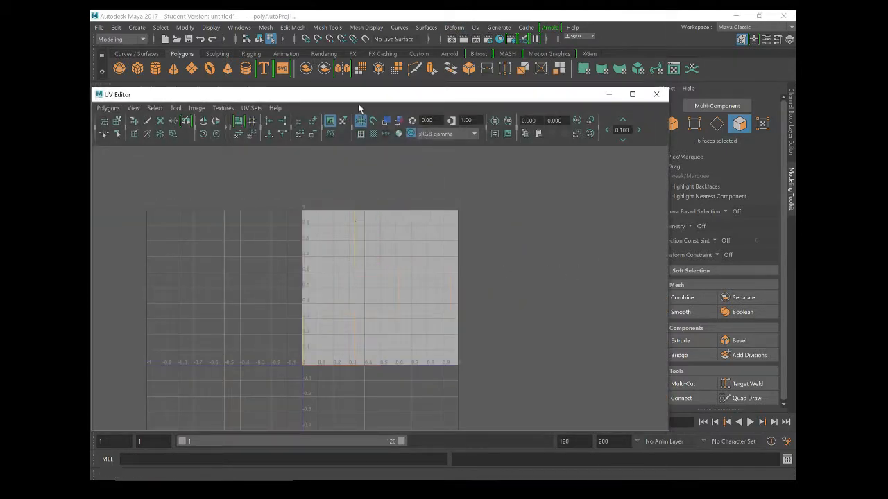
{"action": "left_click_drag", "start_coordinate": [379, 97], "coordinate": [661, 85]}
{"action": "left_click_drag", "start_coordinate": [305, 277], "coordinate": [355, 244], "text": "alt"}
{"action": "key", "text": "f"}
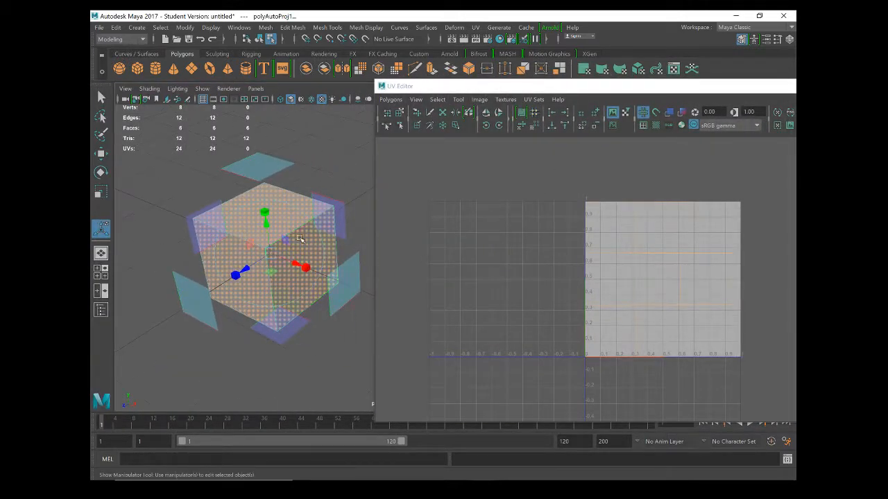
- Select the UV shells one by one to check which face of the cube each one belongs to
{"action": "left_click", "coordinate": [701, 266]}
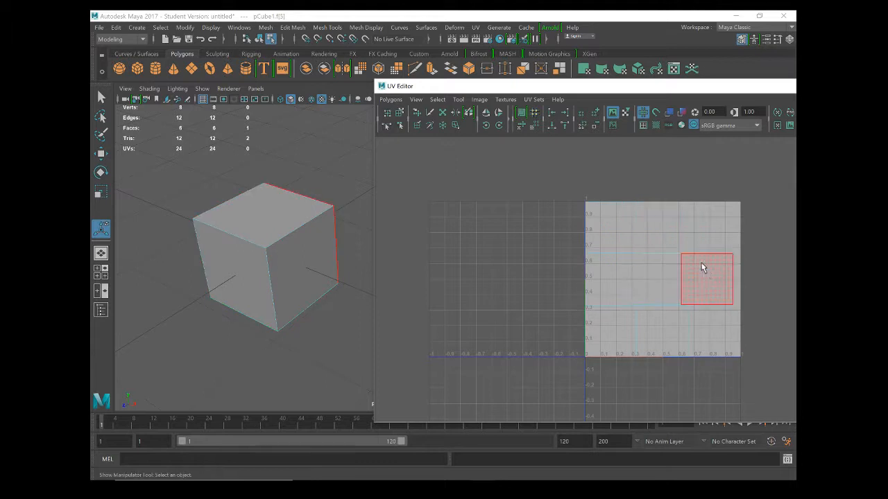
{"action": "left_click", "coordinate": [680, 336]}
{"action": "left_click", "coordinate": [622, 322]}
{"action": "left_click_drag", "start_coordinate": [622, 322], "coordinate": [656, 289]}
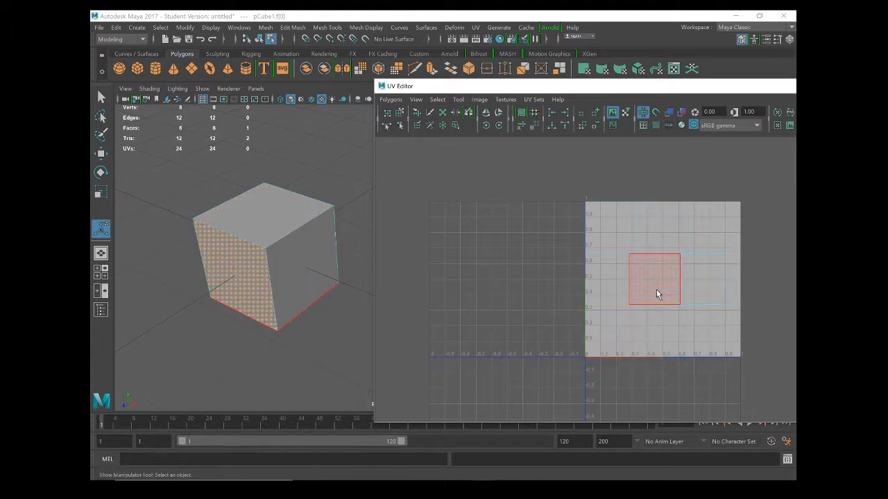
{"action": "left_click", "coordinate": [464, 268]}
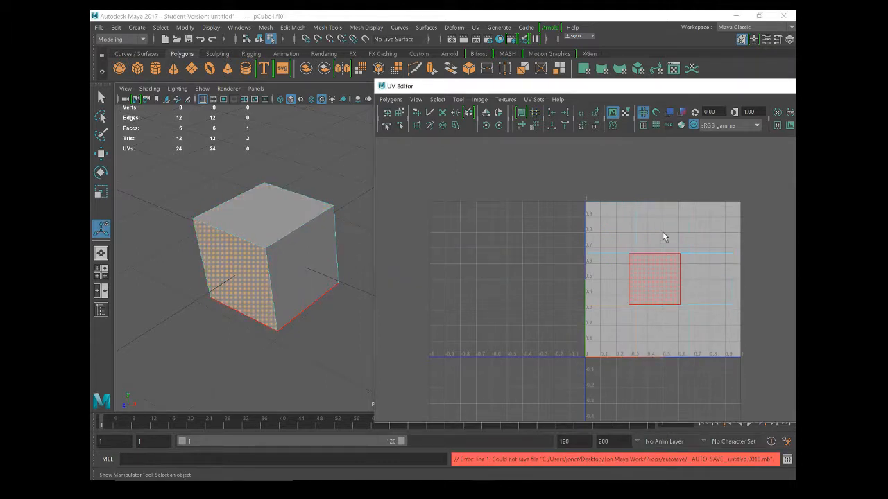
{"action": "left_click", "coordinate": [600, 240]}
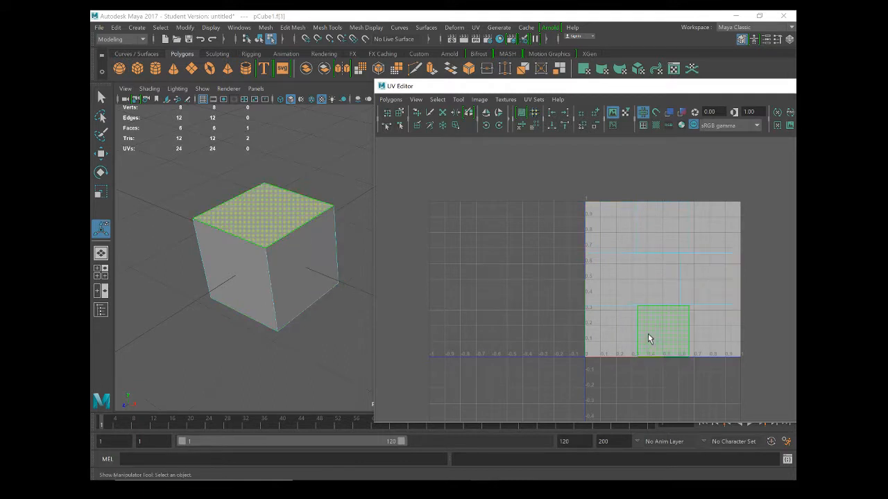
{"action": "left_click", "coordinate": [648, 334]}
{"action": "left_click", "coordinate": [614, 239]}
- Move the lower-middle, lower-left and central UV shells out of the 0–1 UV square into the empty space beside it
{"action": "key", "text": "w"}
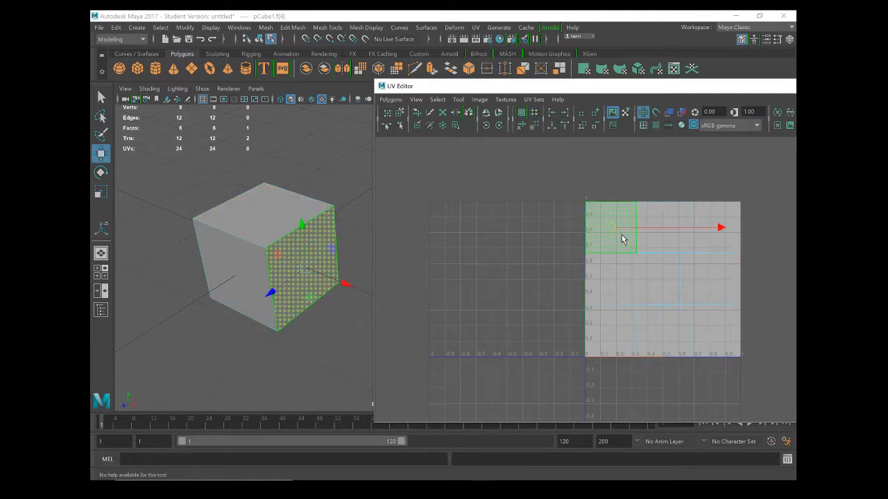
{"action": "left_click", "coordinate": [660, 302]}
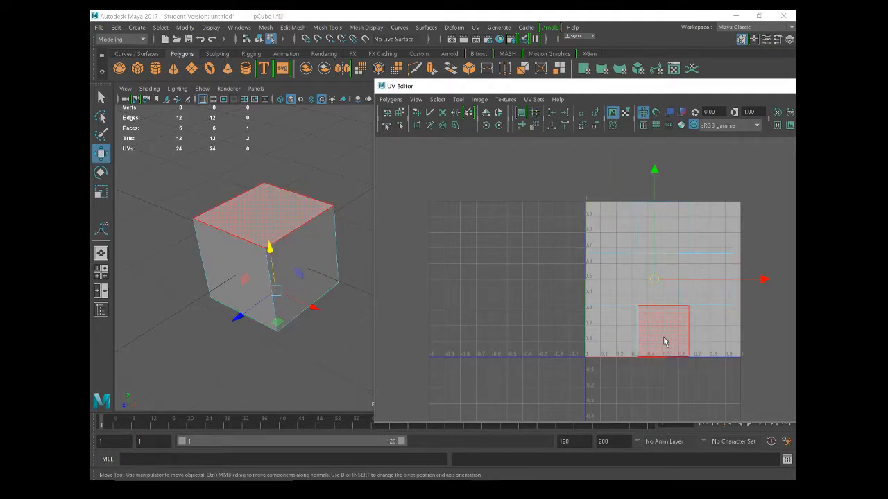
{"action": "left_click", "coordinate": [667, 333]}
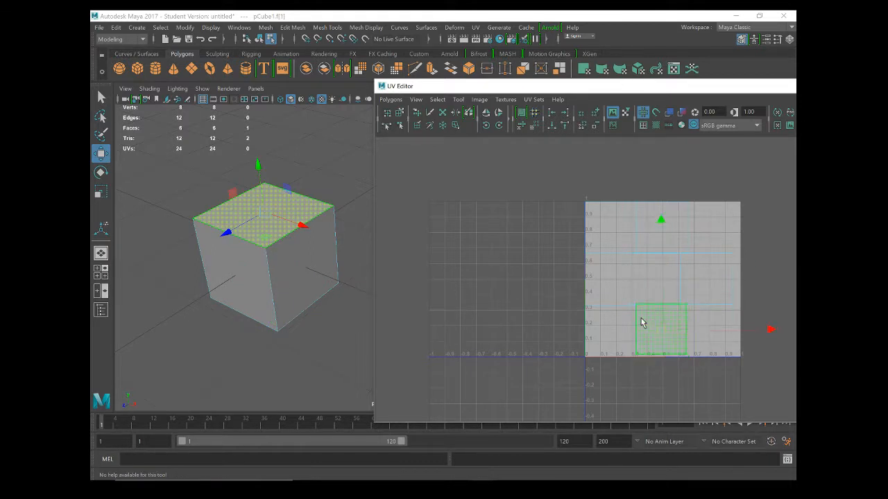
{"action": "left_click_drag", "start_coordinate": [662, 334], "coordinate": [492, 261]}
{"action": "left_click", "coordinate": [522, 269]}
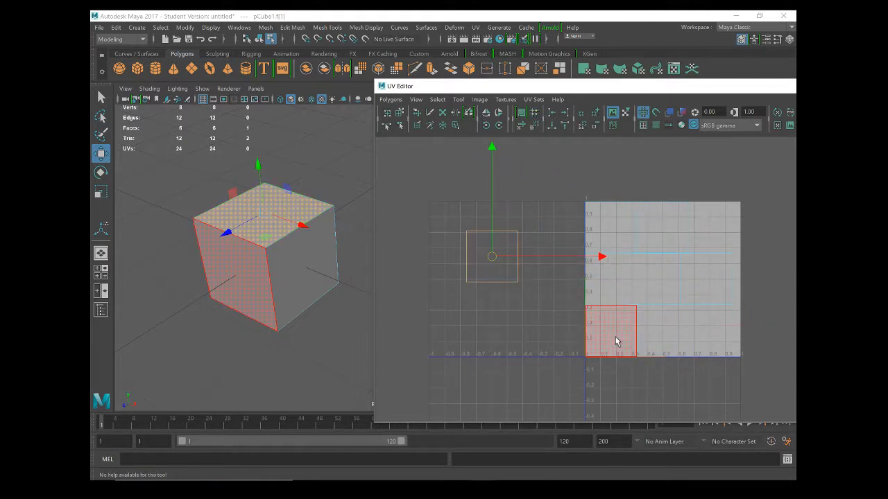
{"action": "left_click", "coordinate": [615, 337]}
{"action": "left_click_drag", "start_coordinate": [610, 328], "coordinate": [462, 339]}
{"action": "left_click", "coordinate": [646, 284]}
{"action": "left_click_drag", "start_coordinate": [655, 281], "coordinate": [521, 167]}
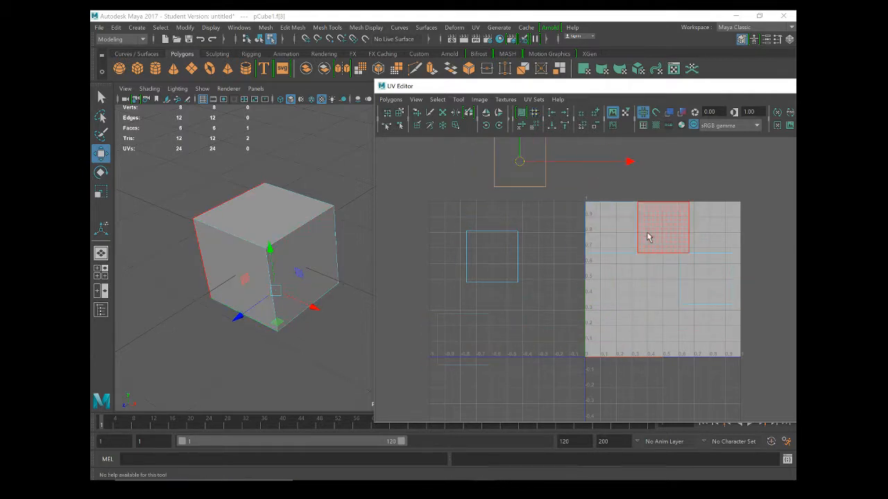
- Move the remaining upper-middle, middle-right and upper-left UV shells outside the 0–1 UV square, spaced apart from the others
{"action": "left_click", "coordinate": [658, 236]}
{"action": "left_click_drag", "start_coordinate": [658, 239], "coordinate": [422, 182]}
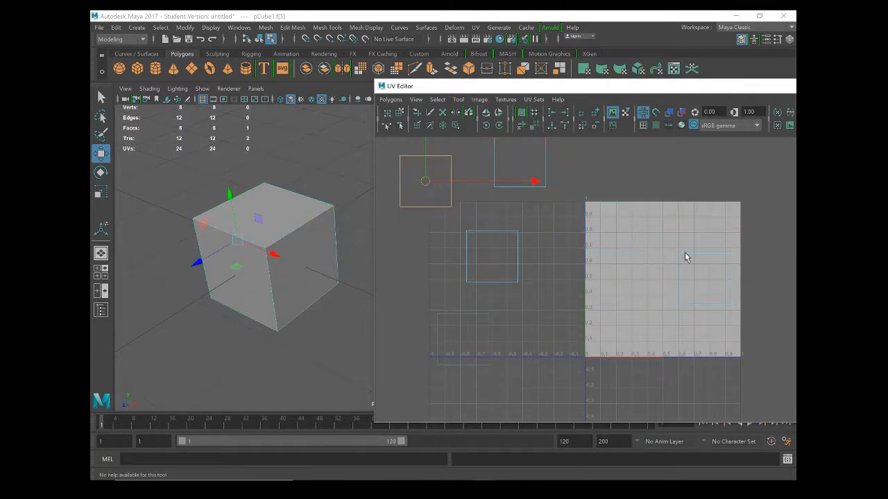
{"action": "left_click", "coordinate": [706, 281]}
{"action": "left_click_drag", "start_coordinate": [706, 281], "coordinate": [628, 178]}
{"action": "scroll", "coordinate": [618, 201], "scroll_direction": "down", "scroll_amount": 1}
{"action": "left_click", "coordinate": [631, 249]}
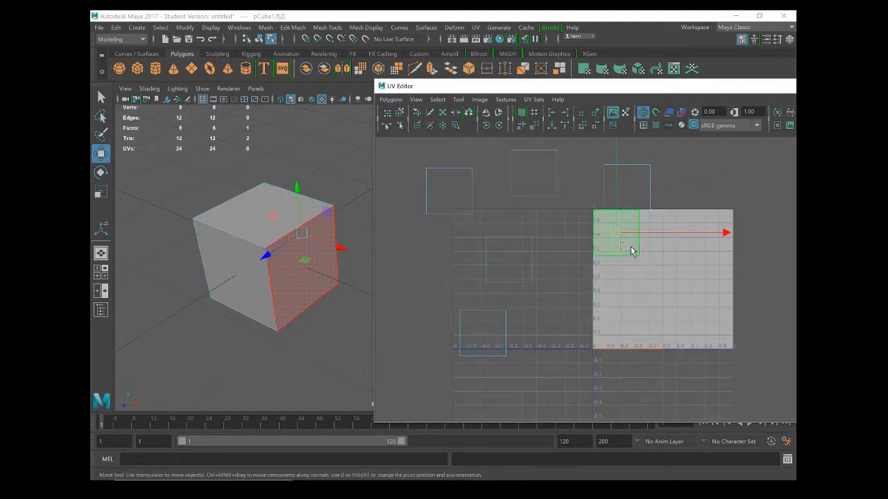
{"action": "left_click_drag", "start_coordinate": [617, 238], "coordinate": [566, 336]}
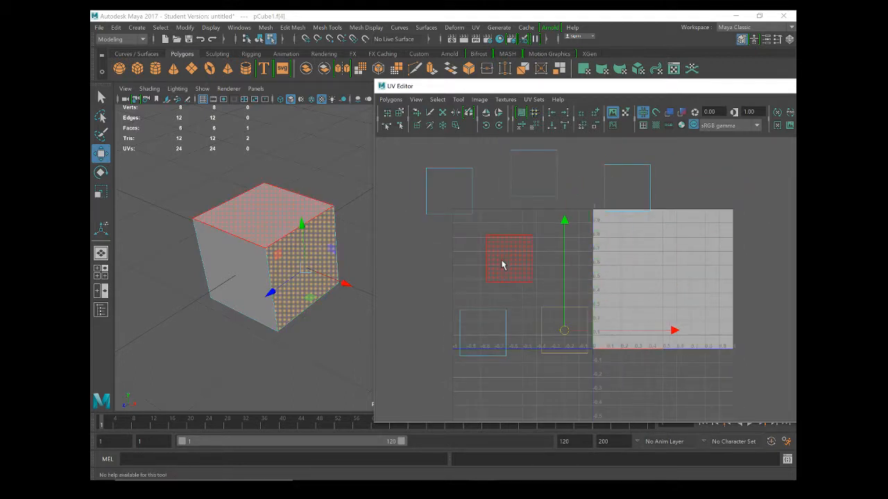
- Select several separated UV shells in turn to compare them with the matching cube faces, ending on the top face
{"action": "left_click", "coordinate": [506, 260]}
{"action": "left_click", "coordinate": [562, 335]}
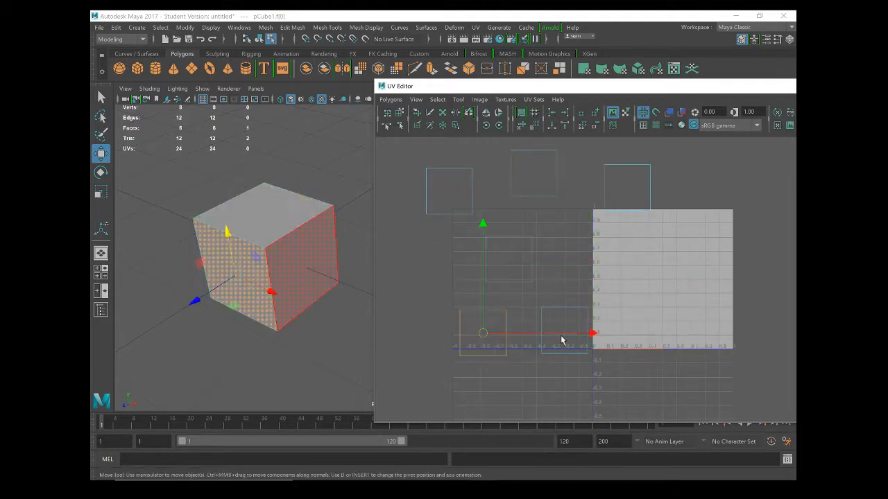
{"action": "left_click", "coordinate": [629, 193]}
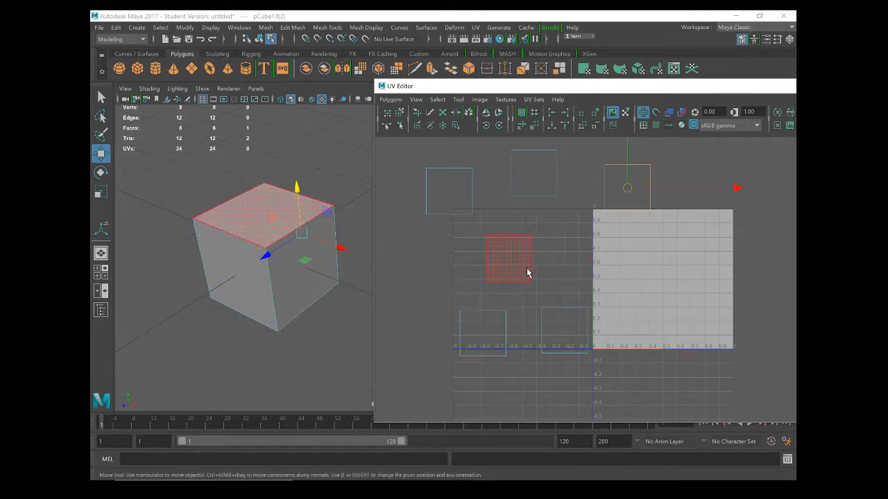
{"action": "left_click", "coordinate": [513, 265]}
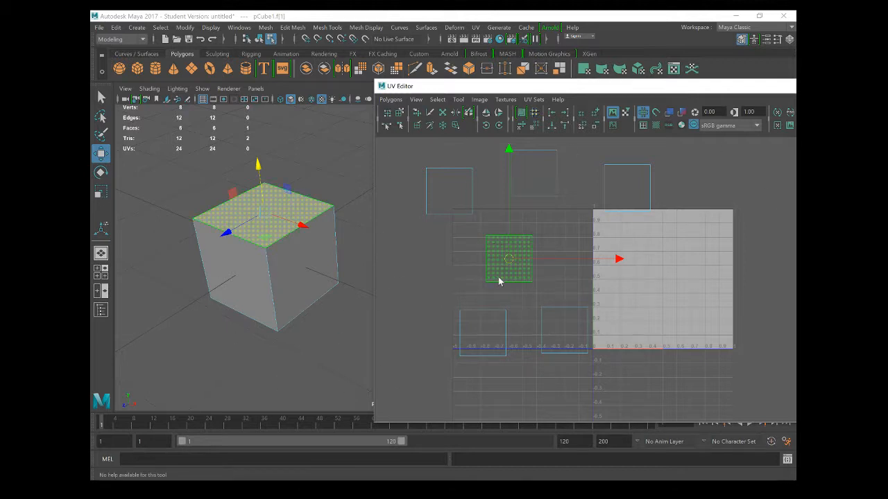
- Select the lower edge of the top face's UV shell and join it to the front face's shell with Move and Sew UV Edges
{"action": "right_click_drag", "start_coordinate": [498, 281], "coordinate": [495, 247]}
{"action": "left_click", "coordinate": [549, 352]}
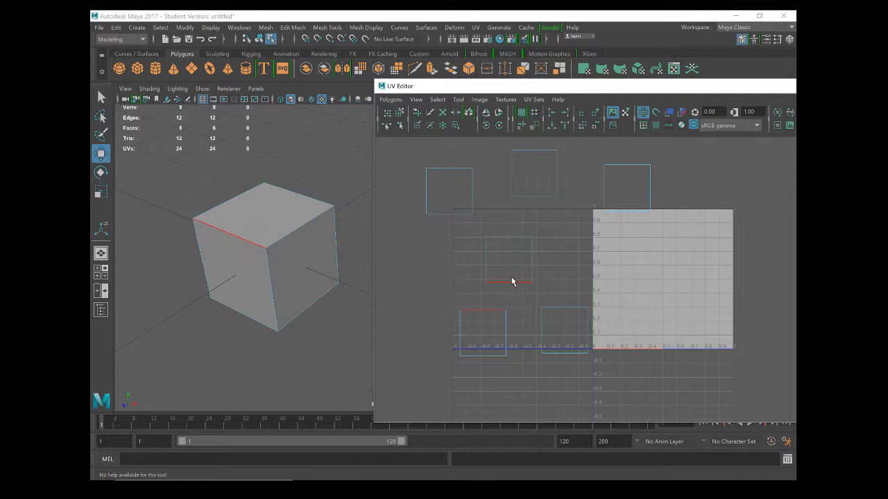
{"action": "left_click", "coordinate": [511, 285]}
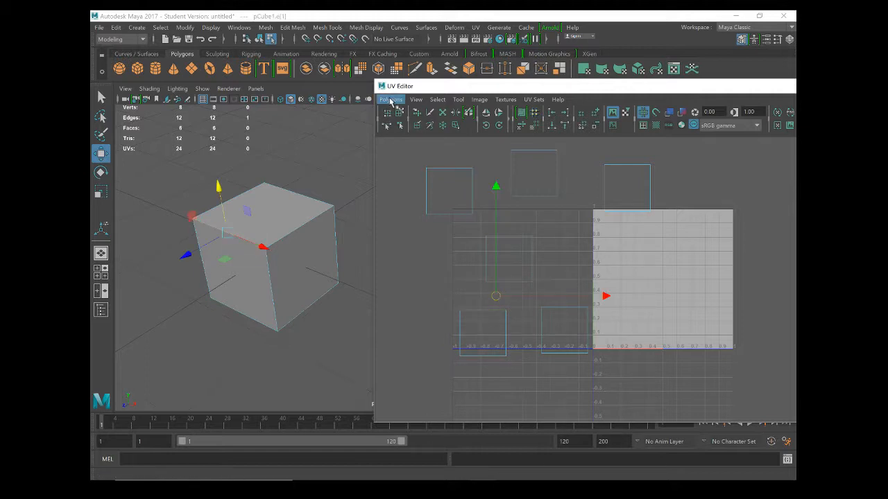
{"action": "left_click", "coordinate": [391, 100]}
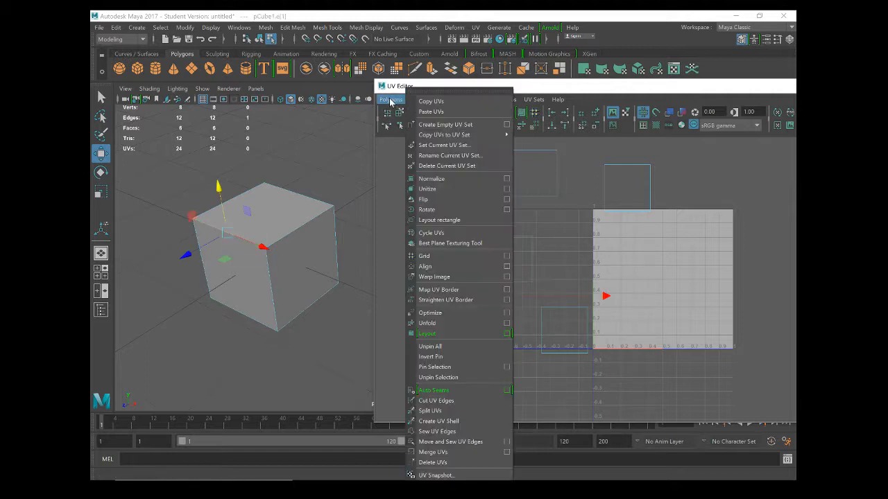
{"action": "left_click", "coordinate": [462, 443]}
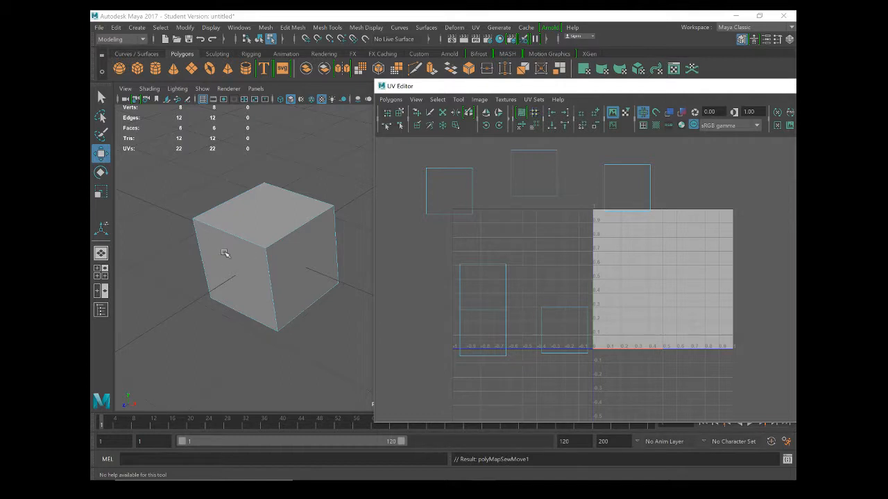
{"action": "left_click_drag", "start_coordinate": [223, 253], "coordinate": [182, 224], "text": "alt"}
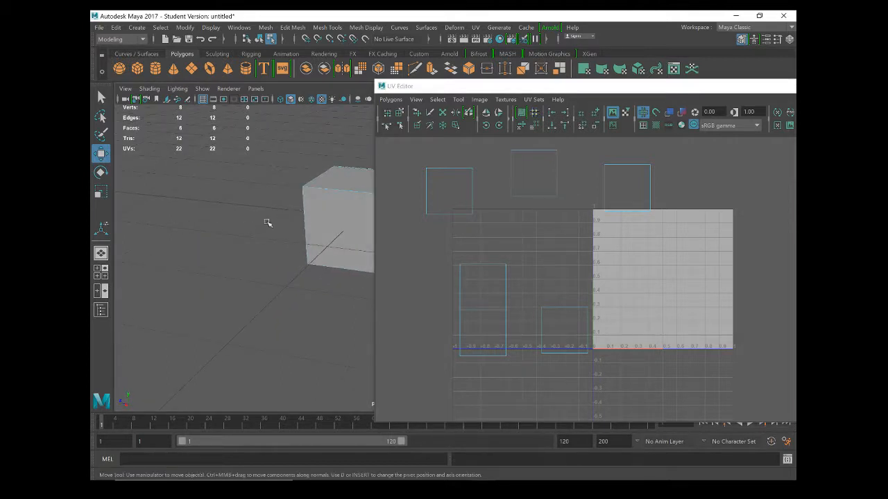
{"action": "left_click_drag", "start_coordinate": [272, 215], "coordinate": [186, 237], "text": "alt"}
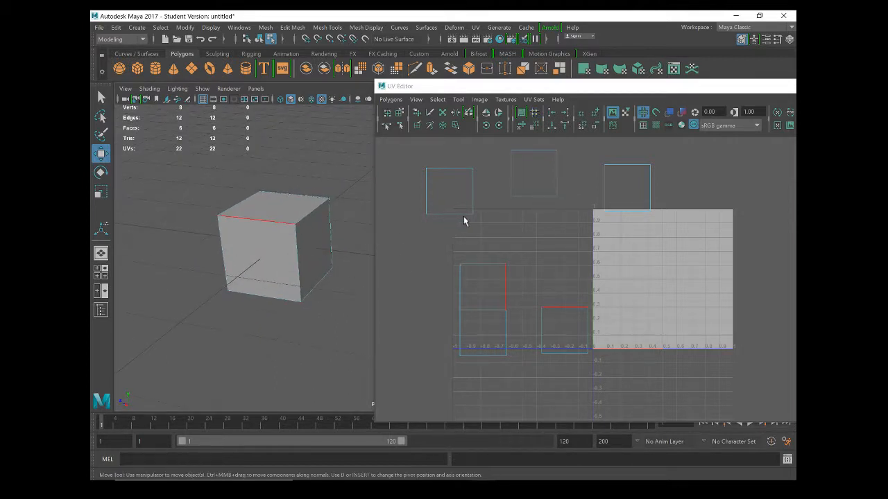
{"action": "left_click", "coordinate": [534, 270]}
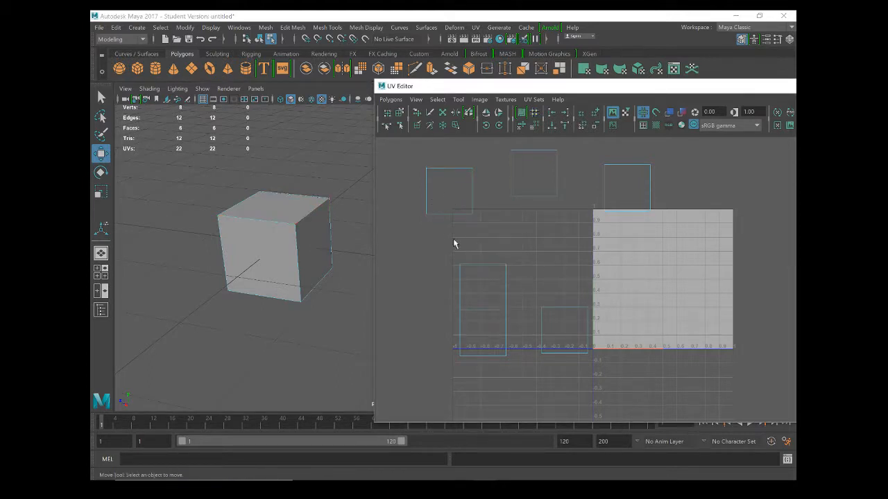
- Join the matching single-face shells to the right and left edges of the two-face shell's upper square with Move and Sew UV Edges
{"action": "left_click", "coordinate": [503, 292]}
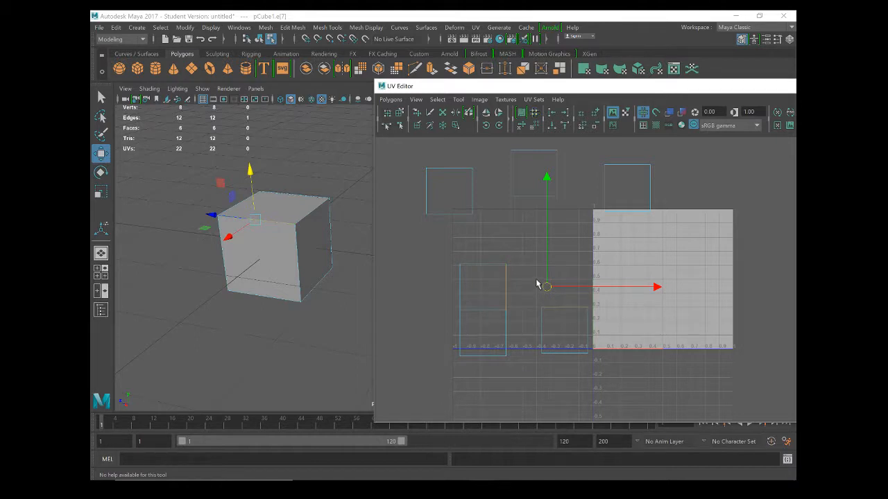
{"action": "key", "text": "g"}
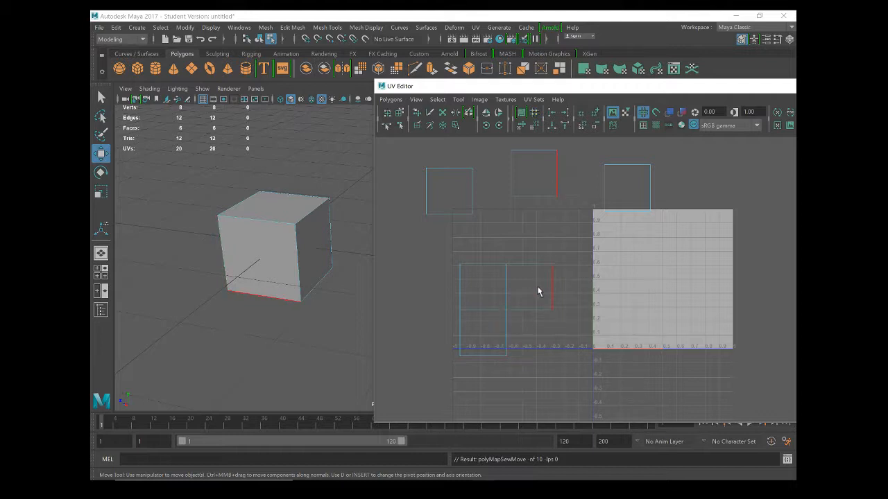
{"action": "middle_click_drag", "start_coordinate": [425, 306], "coordinate": [468, 303], "text": "alt"}
{"action": "left_click_drag", "start_coordinate": [263, 271], "coordinate": [334, 272], "text": "alt"}
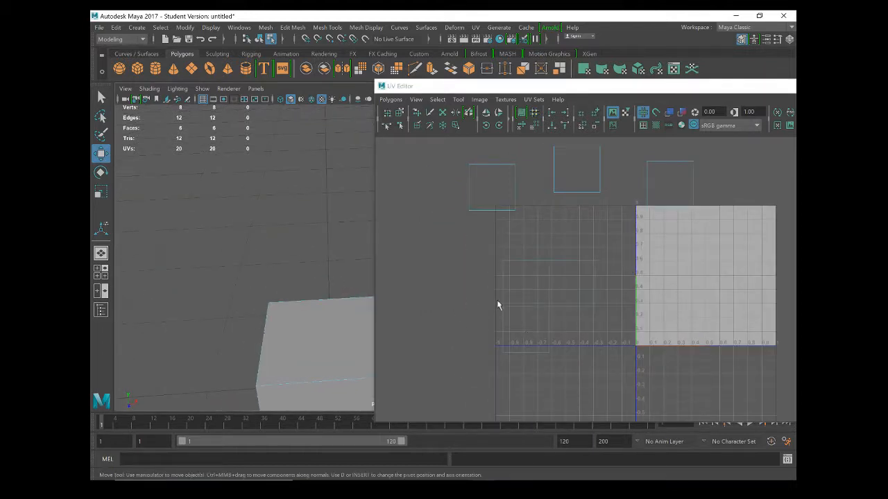
{"action": "left_click", "coordinate": [508, 286]}
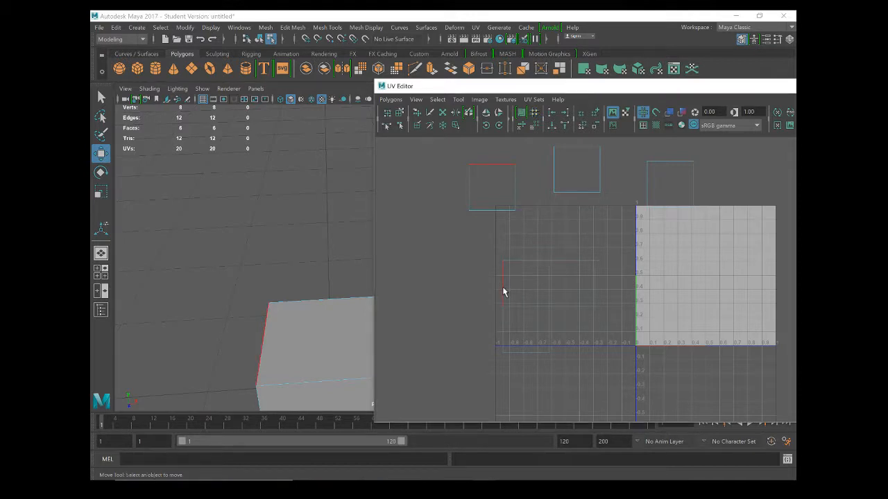
{"action": "left_click_drag", "start_coordinate": [299, 309], "coordinate": [339, 312], "text": "alt"}
{"action": "left_click", "coordinate": [506, 279]}
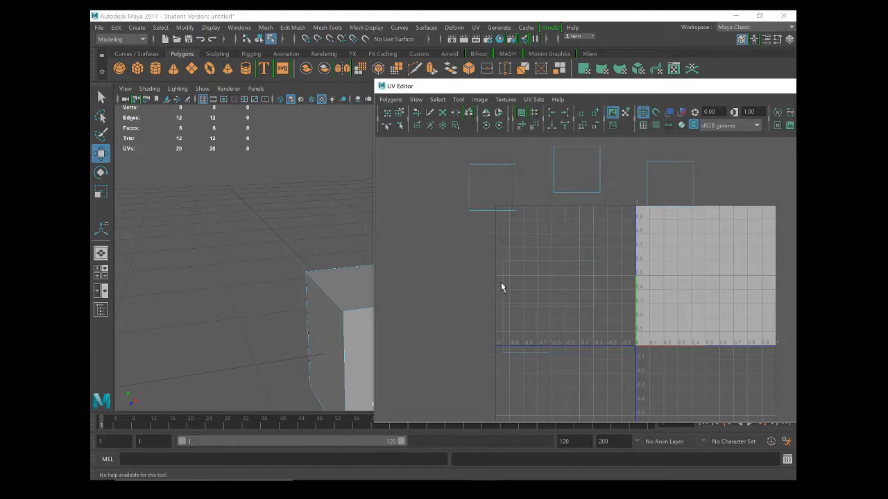
{"action": "left_click", "coordinate": [502, 283]}
{"action": "key", "text": "g"}
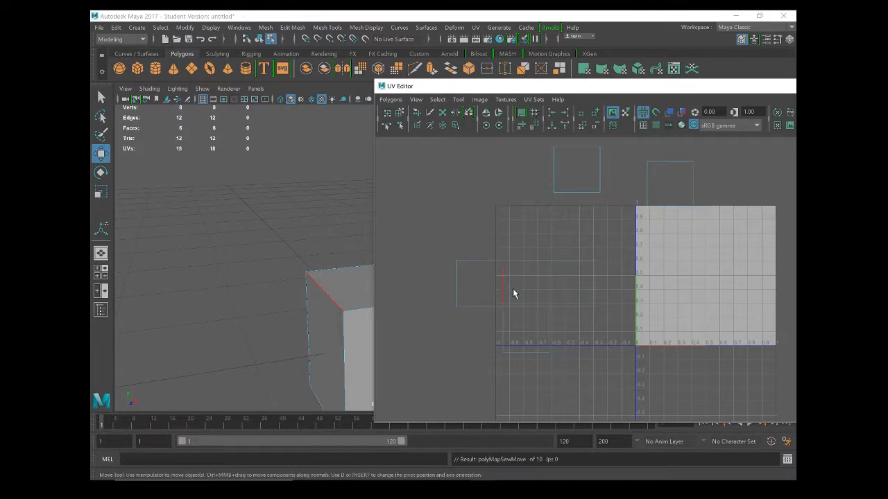
- Extend the column downward by sewing the last two single-face shells, one after the other, onto its lowest edge to form a T
{"action": "left_click", "coordinate": [299, 303]}
{"action": "key", "text": "f"}
{"action": "left_click_drag", "start_coordinate": [274, 301], "coordinate": [224, 313], "text": "alt"}
{"action": "left_click", "coordinate": [552, 277]}
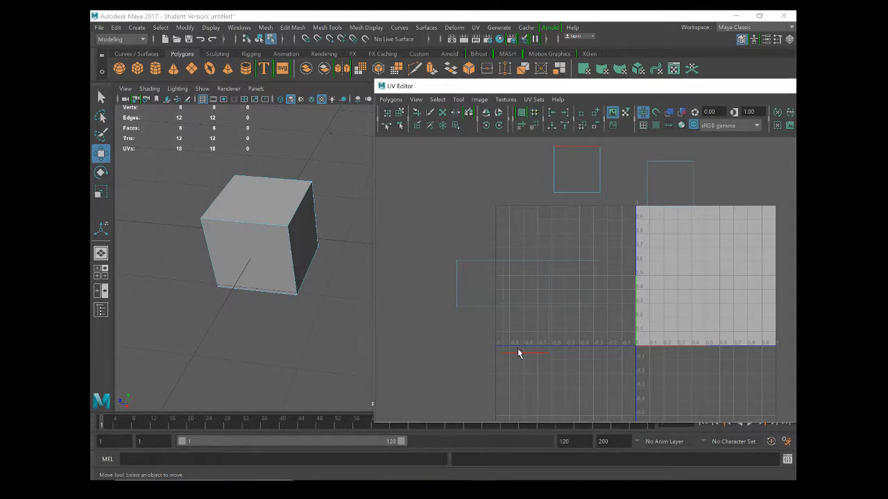
{"action": "left_click_drag", "start_coordinate": [320, 296], "coordinate": [380, 270], "text": "alt"}
{"action": "left_click", "coordinate": [577, 209]}
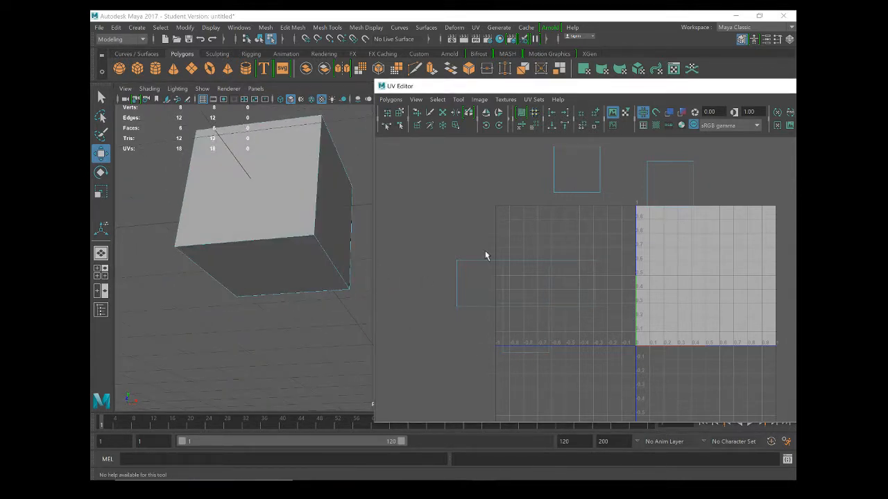
{"action": "left_click", "coordinate": [525, 353]}
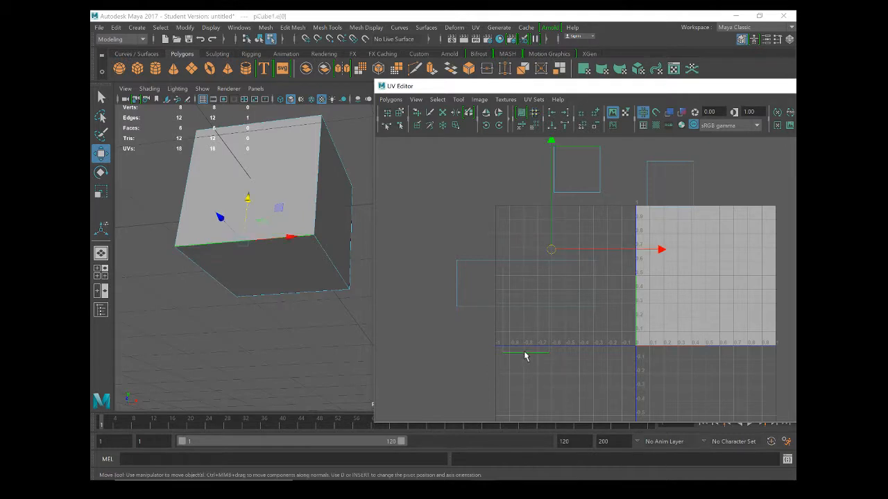
{"action": "key", "text": "g"}
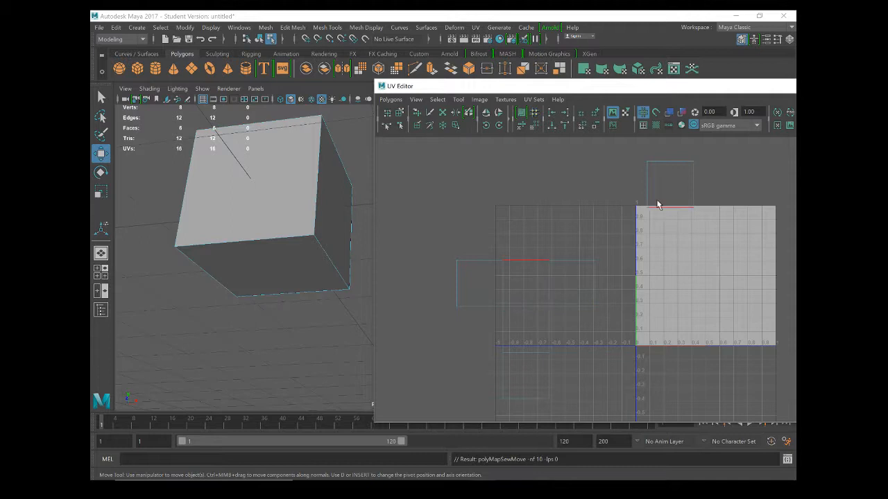
{"action": "left_click", "coordinate": [520, 399]}
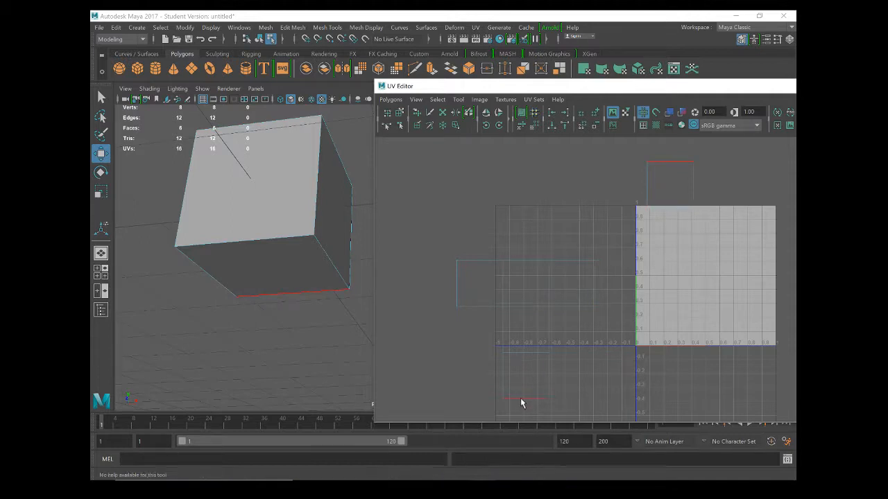
{"action": "key", "text": "g"}
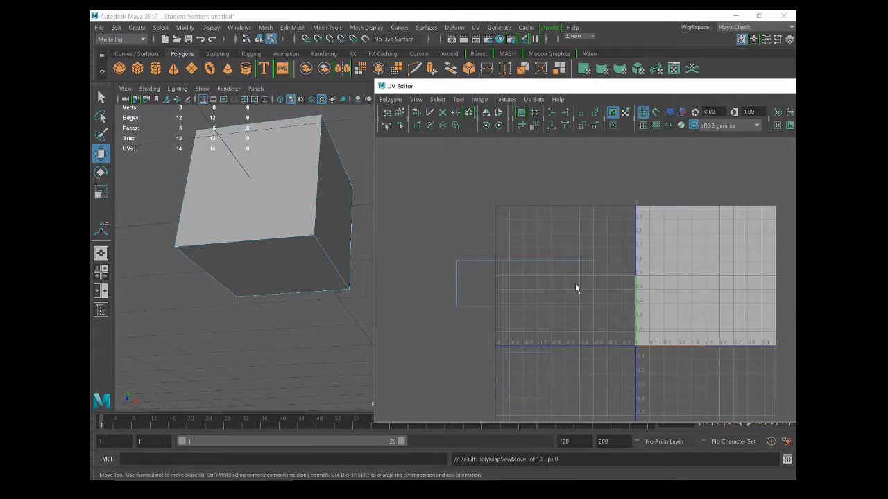
- Select the whole T-shaped layout as one UV shell and shift it slightly up and to the right
{"action": "middle_click_drag", "start_coordinate": [529, 315], "coordinate": [481, 260], "text": "alt"}
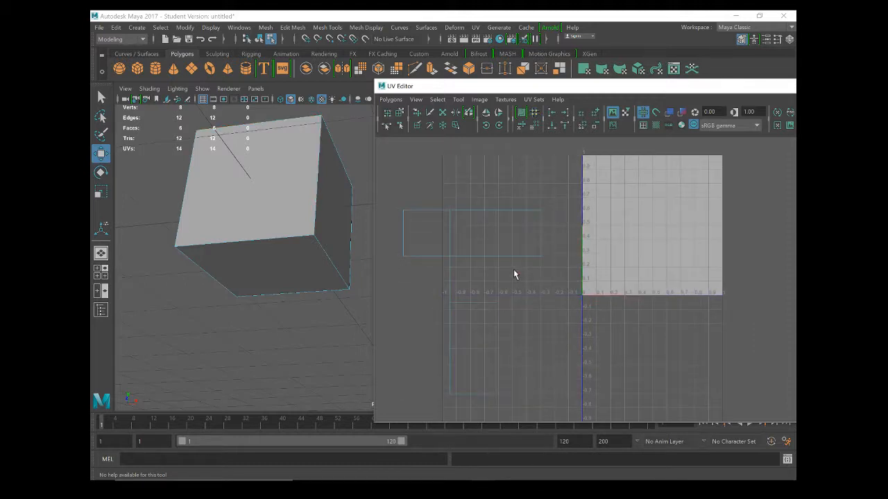
{"action": "scroll", "coordinate": [507, 268], "scroll_direction": "down", "scroll_amount": 1}
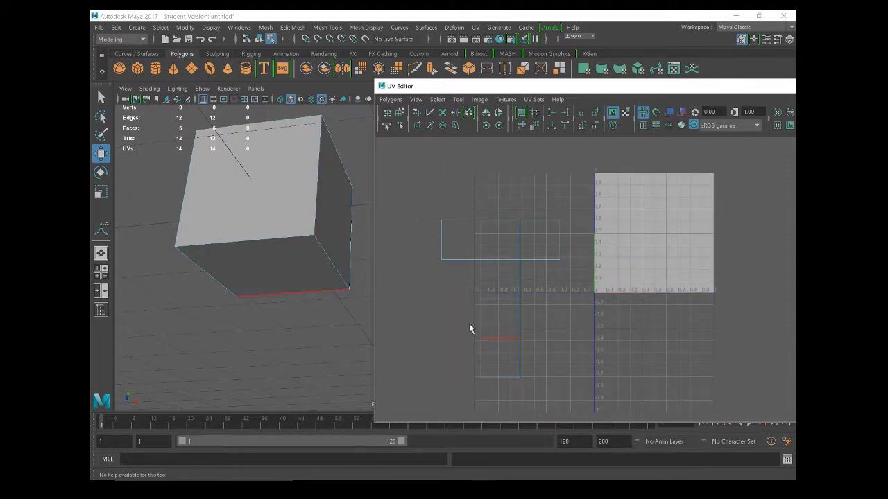
{"action": "left_click_drag", "start_coordinate": [312, 236], "coordinate": [282, 260], "text": "alt"}
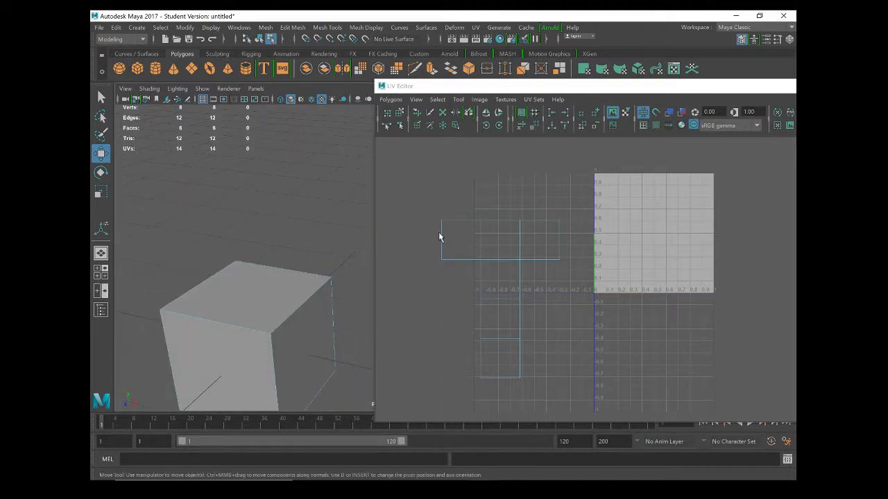
{"action": "right_click", "coordinate": [491, 243]}
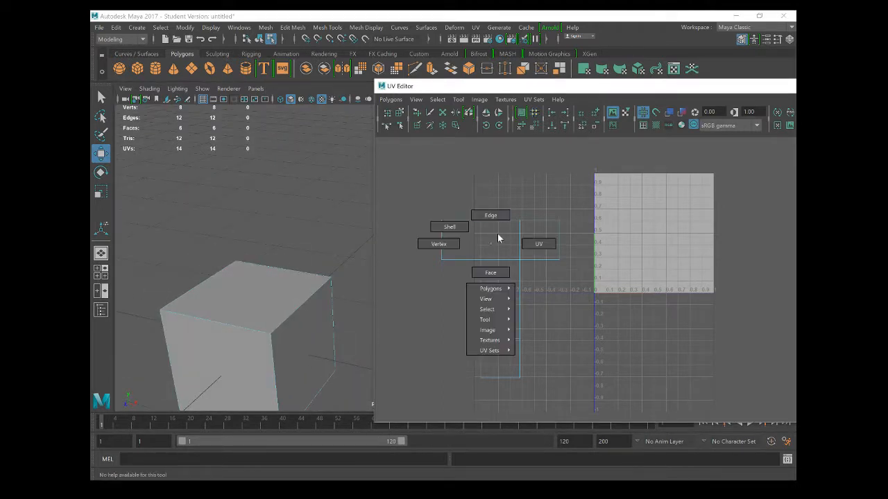
{"action": "left_click", "coordinate": [450, 228]}
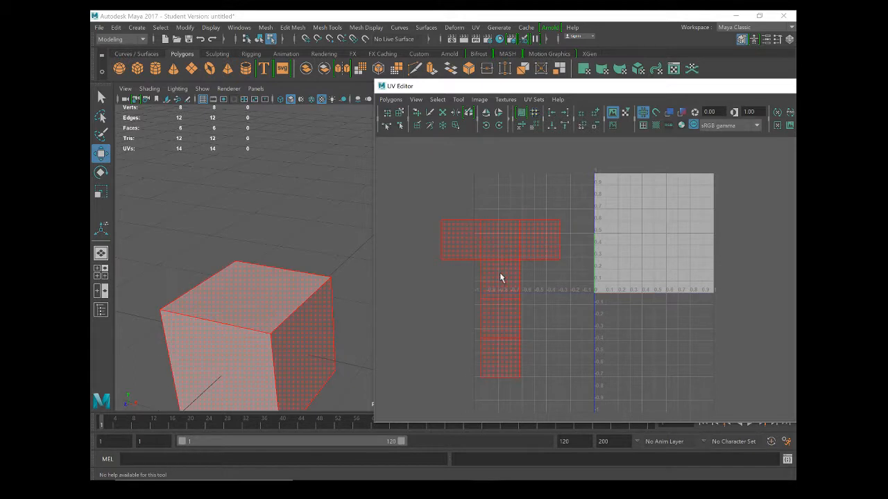
{"action": "left_click", "coordinate": [501, 278]}
{"action": "left_click_drag", "start_coordinate": [503, 294], "coordinate": [518, 274]}
{"action": "scroll", "coordinate": [226, 318], "scroll_direction": "down", "scroll_amount": 3}
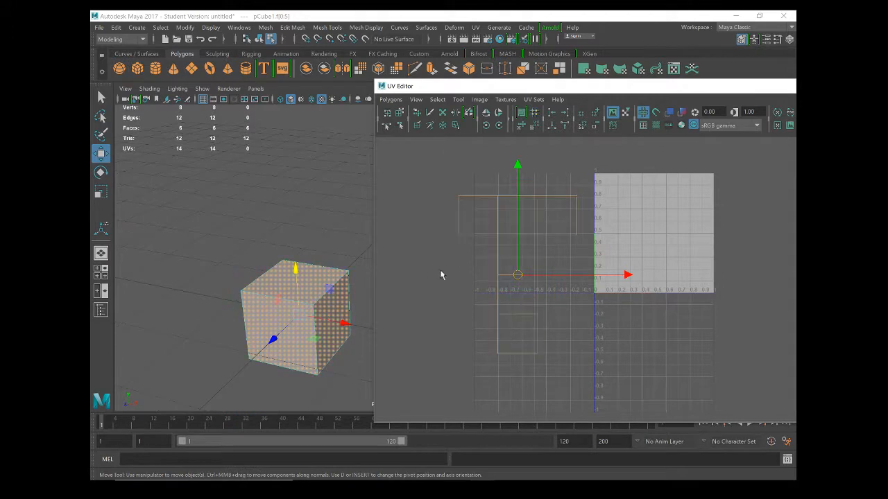
- Select individual faces of the T-shaped layout in face mode to compare their positions with the cube's faces
{"action": "right_click_drag", "start_coordinate": [520, 229], "coordinate": [520, 256]}
{"action": "left_click", "coordinate": [515, 220]}
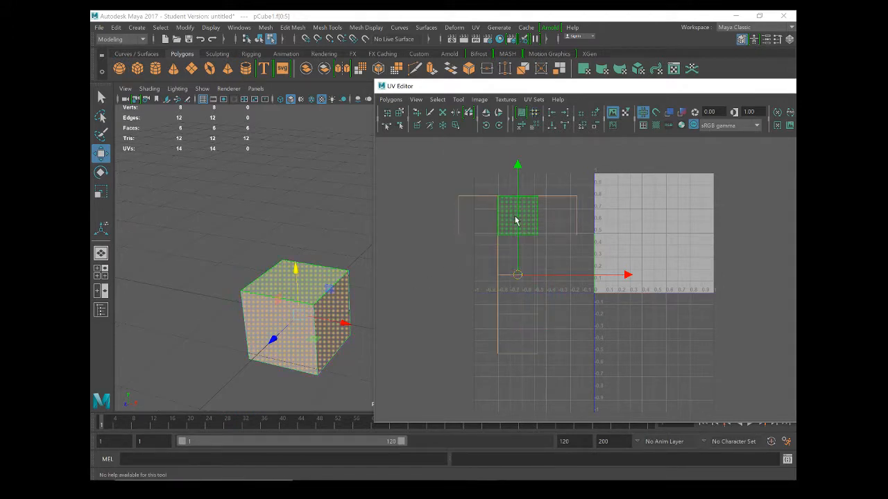
{"action": "left_click", "coordinate": [515, 221]}
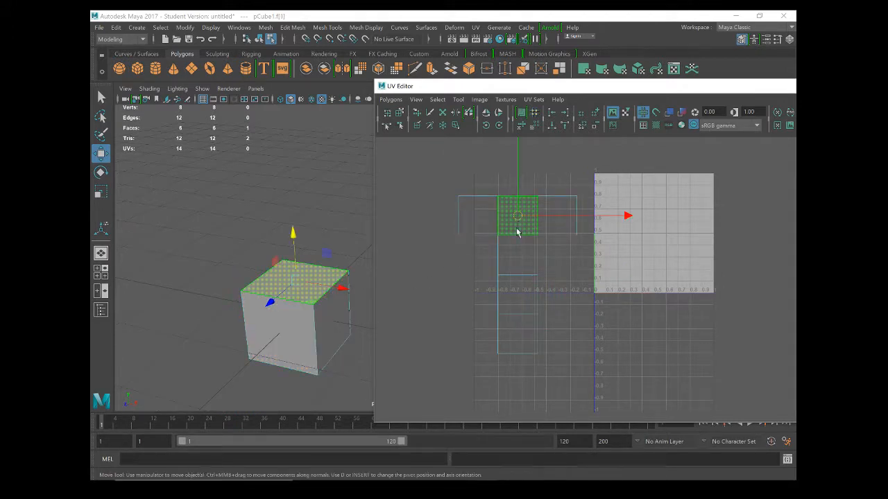
{"action": "left_click", "coordinate": [519, 336]}
{"action": "left_click_drag", "start_coordinate": [517, 349], "coordinate": [529, 285]}
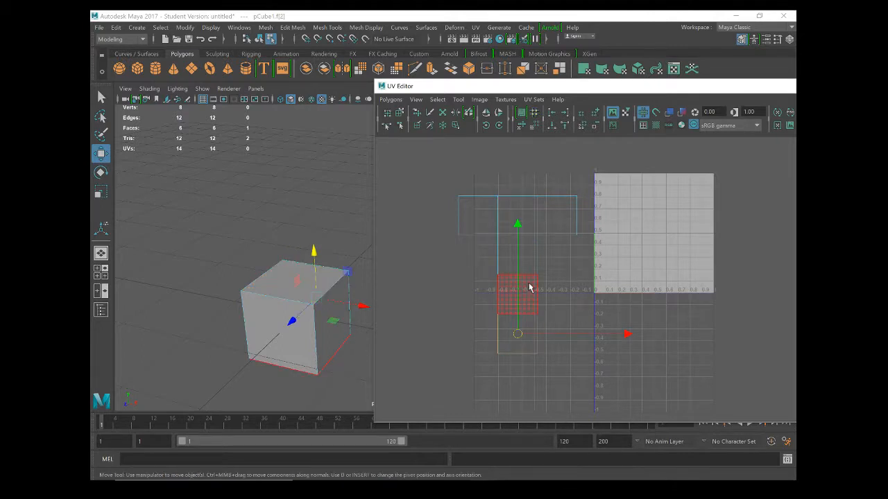
{"action": "left_click_drag", "start_coordinate": [326, 305], "coordinate": [350, 360], "text": "alt"}
{"action": "left_click", "coordinate": [519, 224]}
{"action": "left_click_drag", "start_coordinate": [518, 224], "coordinate": [522, 281]}
{"action": "left_click", "coordinate": [520, 274]}
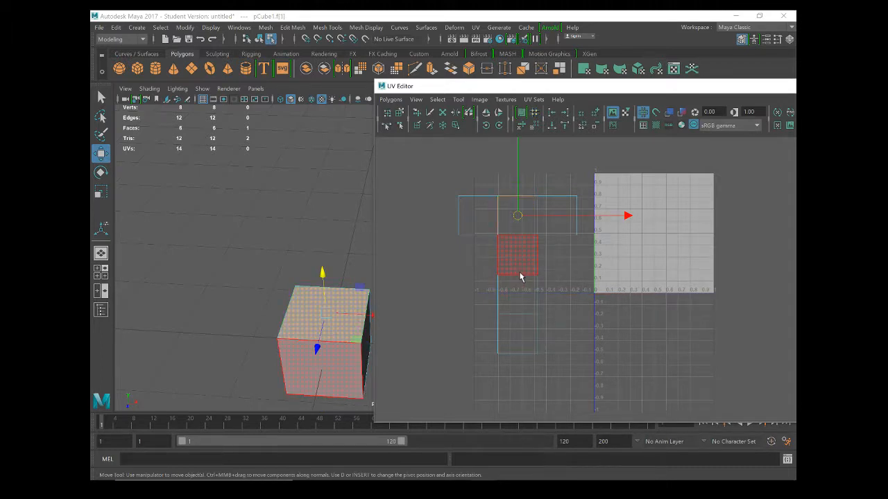
{"action": "left_click", "coordinate": [613, 276]}
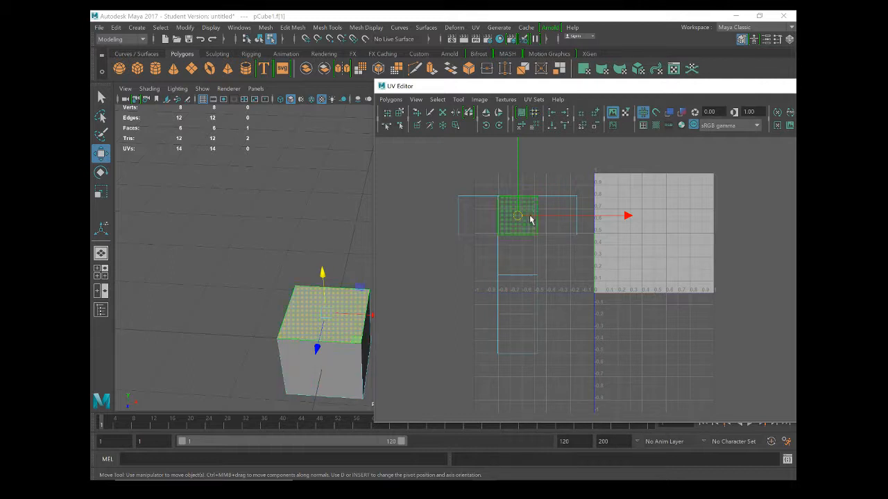
{"action": "left_click", "coordinate": [521, 269]}
{"action": "scroll", "coordinate": [531, 244], "scroll_direction": "down", "scroll_amount": 2}
{"action": "scroll", "coordinate": [530, 242], "scroll_direction": "up", "scroll_amount": 2}
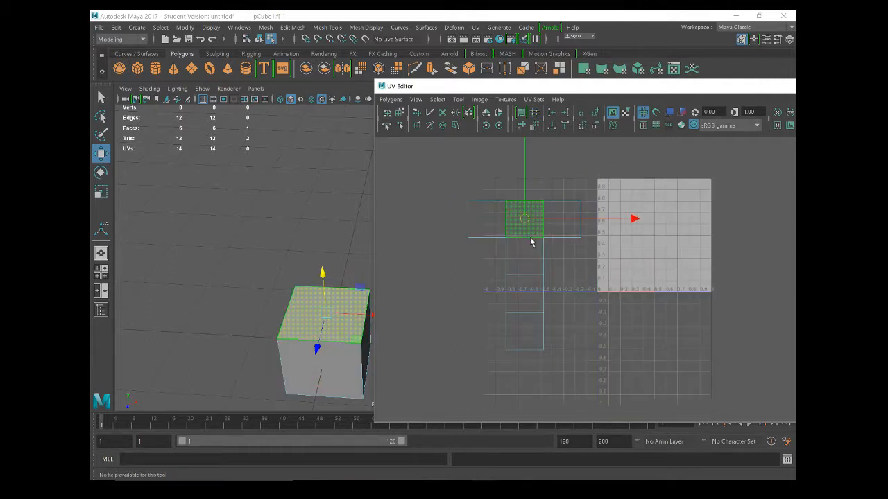
- Return to shell selection, select the complete T-shaped shell, and move it over the 0–1 UV square
{"action": "right_click", "coordinate": [521, 251]}
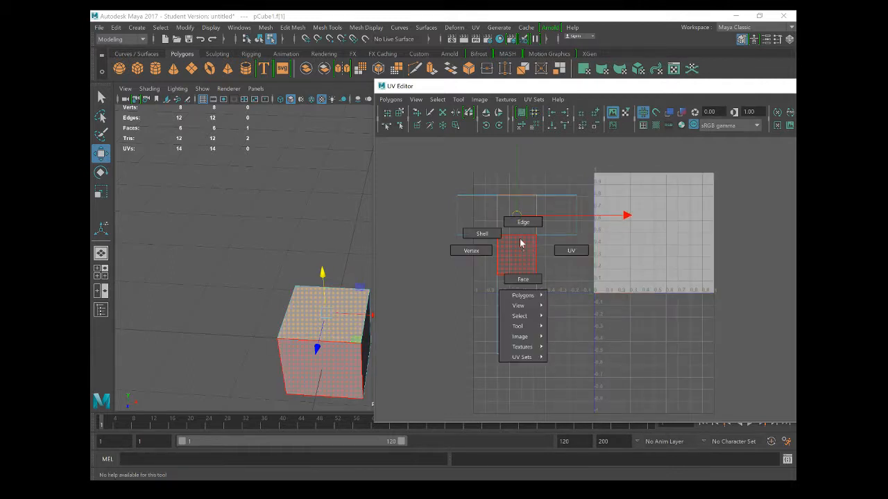
{"action": "left_click", "coordinate": [483, 238]}
{"action": "left_click", "coordinate": [574, 269]}
{"action": "scroll", "coordinate": [544, 247], "scroll_direction": "up", "scroll_amount": 1}
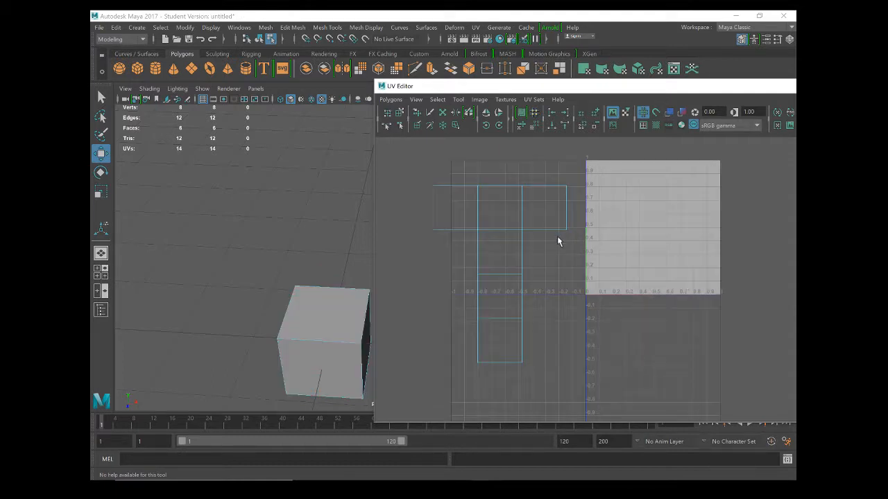
{"action": "left_click", "coordinate": [495, 197]}
{"action": "left_click", "coordinate": [569, 241]}
{"action": "left_click", "coordinate": [498, 280]}
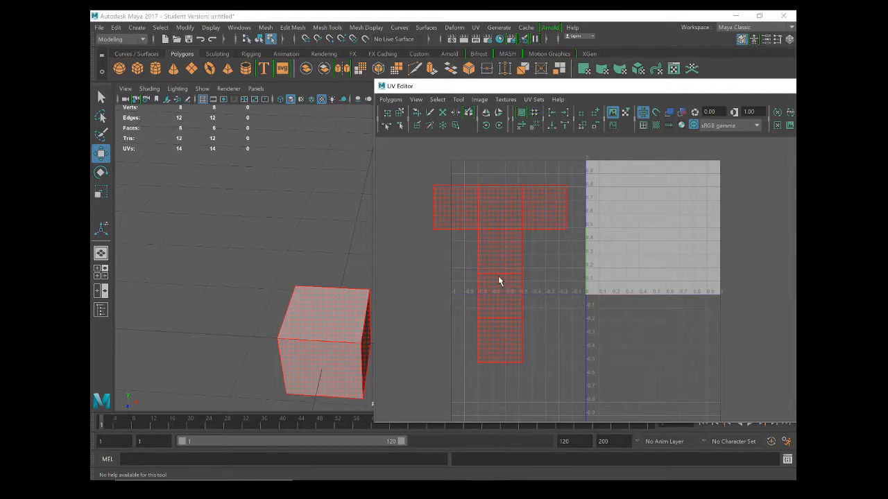
{"action": "left_click", "coordinate": [502, 271]}
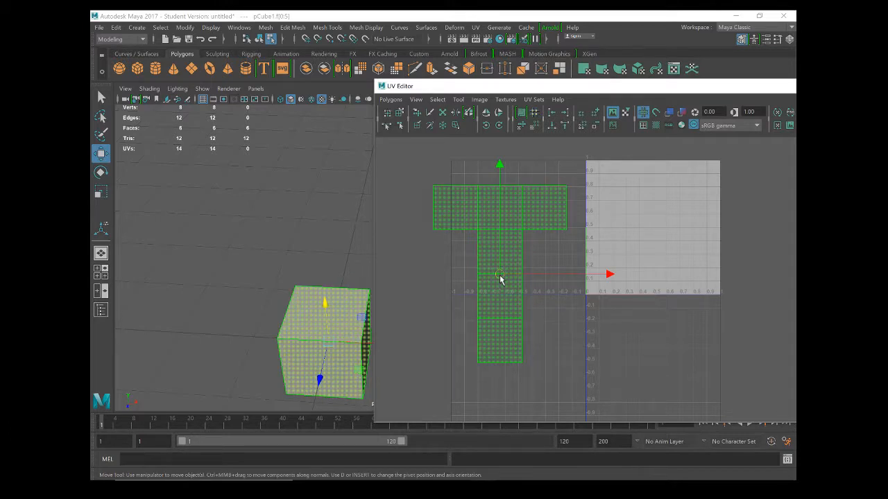
{"action": "left_click_drag", "start_coordinate": [500, 277], "coordinate": [658, 240]}
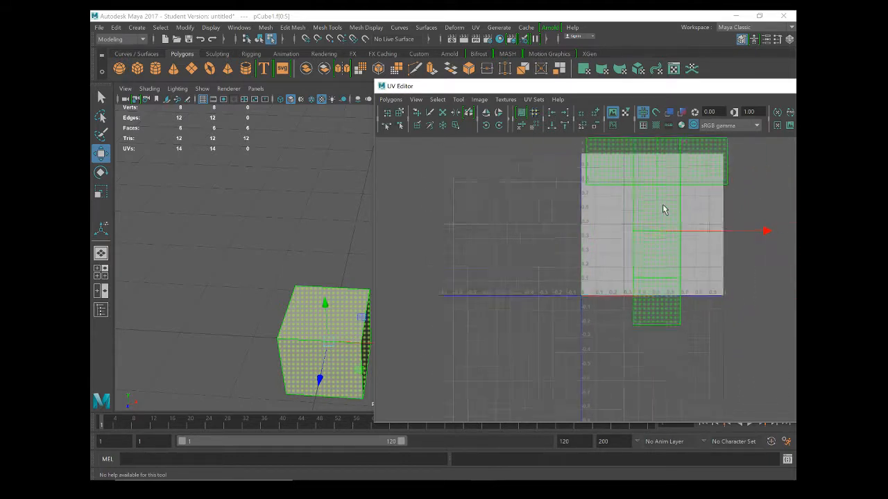
- Scale the T-shaped shell down uniformly and centre it so that it fits inside the 0–1 UV square
{"action": "scroll", "coordinate": [663, 206], "scroll_direction": "up", "scroll_amount": 1}
{"action": "middle_click_drag", "start_coordinate": [659, 214], "coordinate": [608, 261], "text": "alt"}
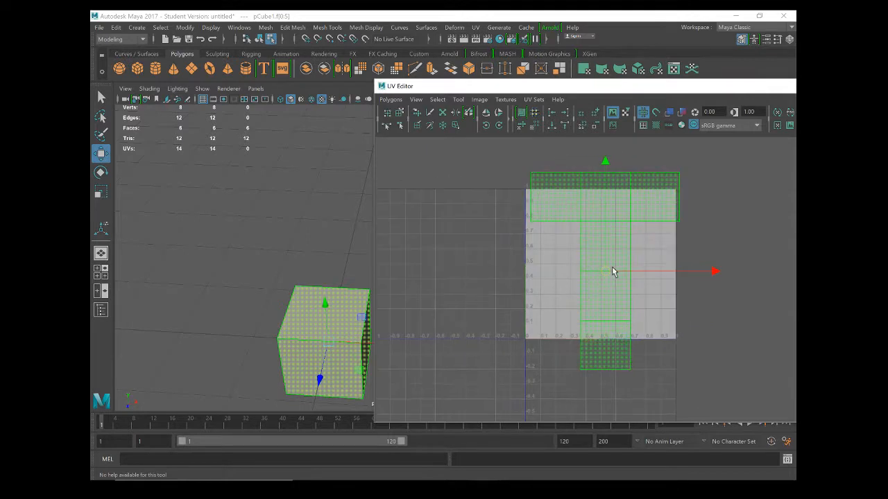
{"action": "mouse_move", "coordinate": [606, 274]}
{"action": "left_mouse_down"}
{"action": "mouse_move", "coordinate": [612, 290]}
{"action": "mouse_move", "coordinate": [592, 281]}
{"action": "mouse_move", "coordinate": [608, 277]}
{"action": "mouse_move", "coordinate": [596, 262]}
{"action": "mouse_move", "coordinate": [621, 289]}
{"action": "mouse_move", "coordinate": [618, 268]}
{"action": "mouse_move", "coordinate": [677, 261]}
{"action": "mouse_move", "coordinate": [528, 194]}
{"action": "mouse_move", "coordinate": [521, 297]}
{"action": "mouse_move", "coordinate": [531, 331]}
{"action": "mouse_move", "coordinate": [689, 308]}
{"action": "mouse_move", "coordinate": [642, 205]}
{"action": "mouse_move", "coordinate": [495, 292]}
{"action": "mouse_move", "coordinate": [711, 328]}
{"action": "mouse_move", "coordinate": [581, 224]}
{"action": "mouse_move", "coordinate": [587, 274]}
{"action": "mouse_move", "coordinate": [602, 273]}
{"action": "mouse_move", "coordinate": [567, 274]}
{"action": "mouse_move", "coordinate": [600, 266]}
{"action": "left_mouse_up"}
{"action": "key", "text": "r"}
{"action": "key", "text": "w"}
{"action": "key", "text": "r"}
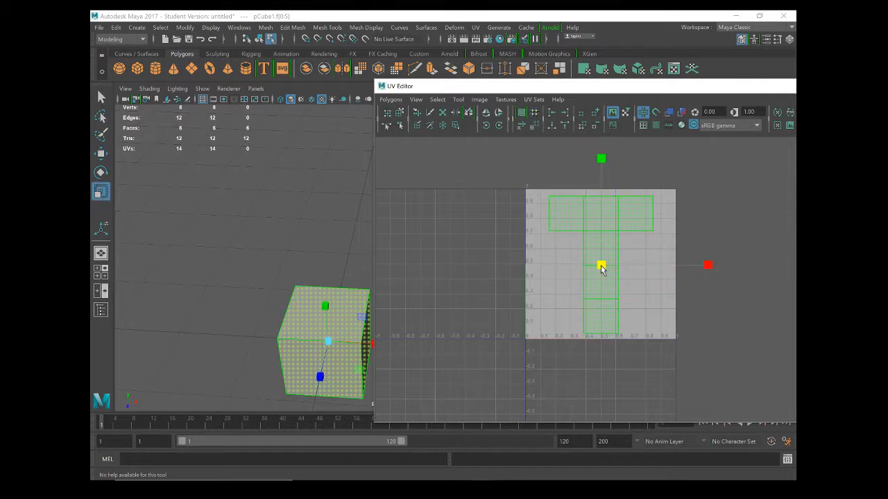
{"action": "key", "text": "w"}
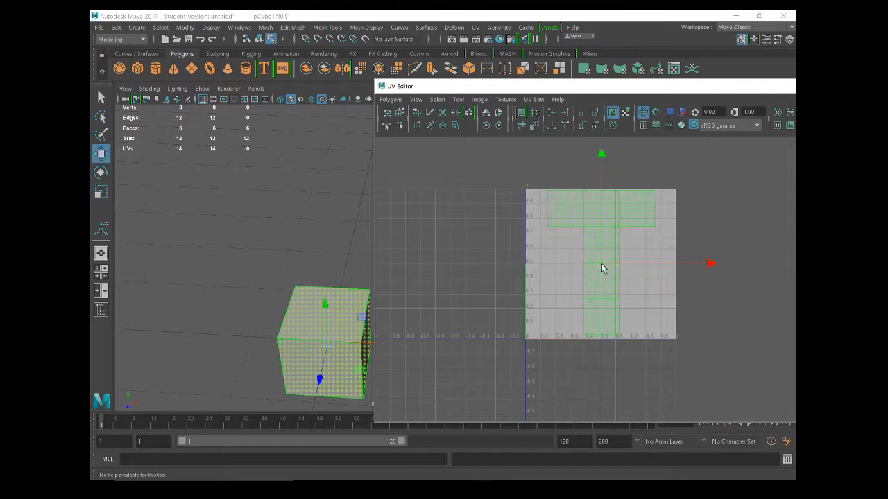
{"action": "left_click_drag", "start_coordinate": [602, 269], "coordinate": [659, 263]}
{"action": "key", "text": "r"}
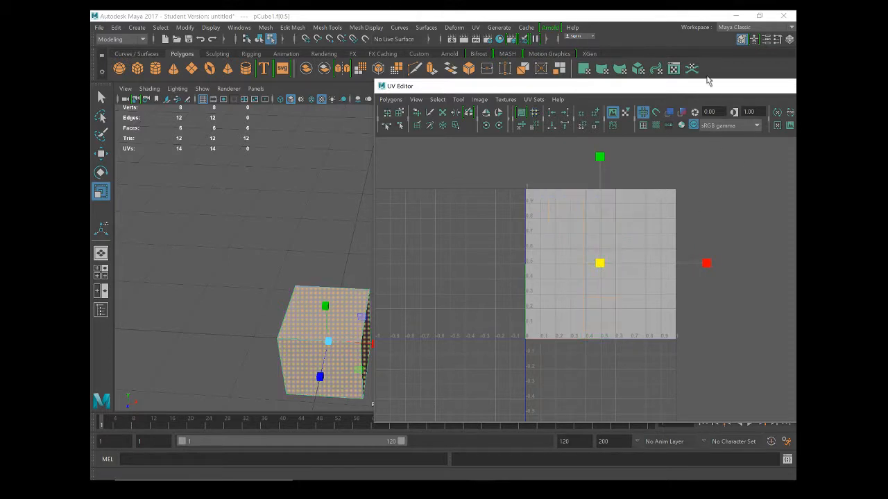
{"action": "left_click_drag", "start_coordinate": [703, 90], "coordinate": [503, 58]}
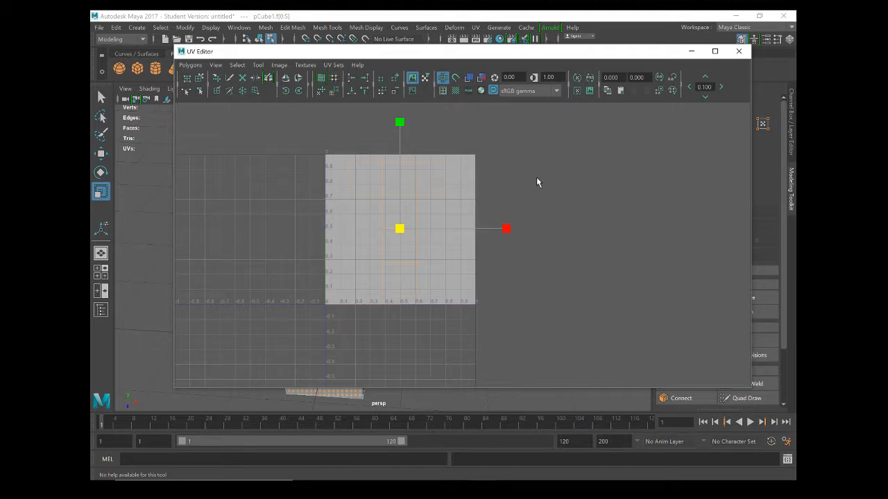
{"action": "key", "text": "alt+Tab"}
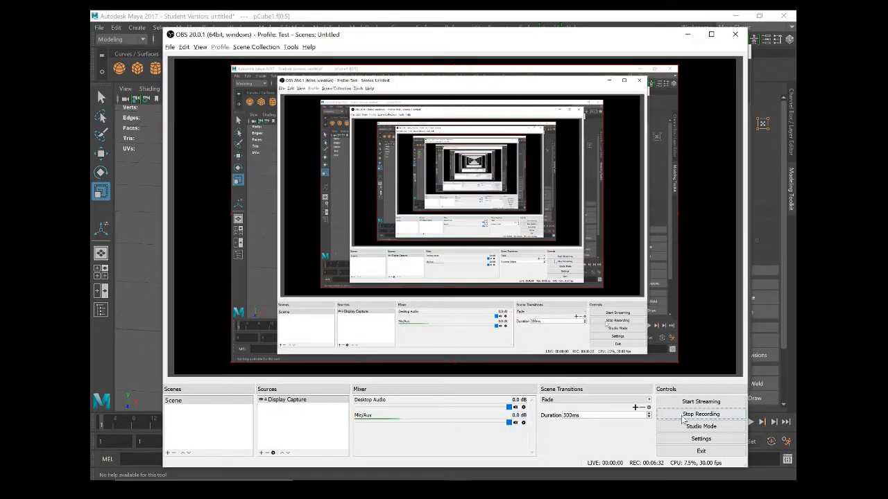